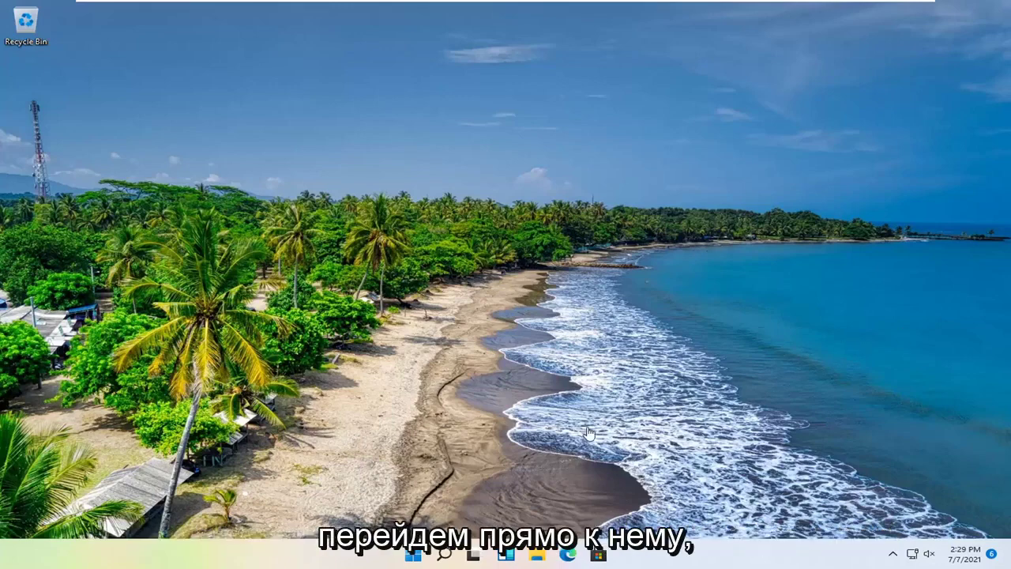
Step: Open the Apps & features page in Windows Settings
{"action": "right_click", "coordinate": [413, 556]}
{"action": "left_click", "coordinate": [365, 420]}
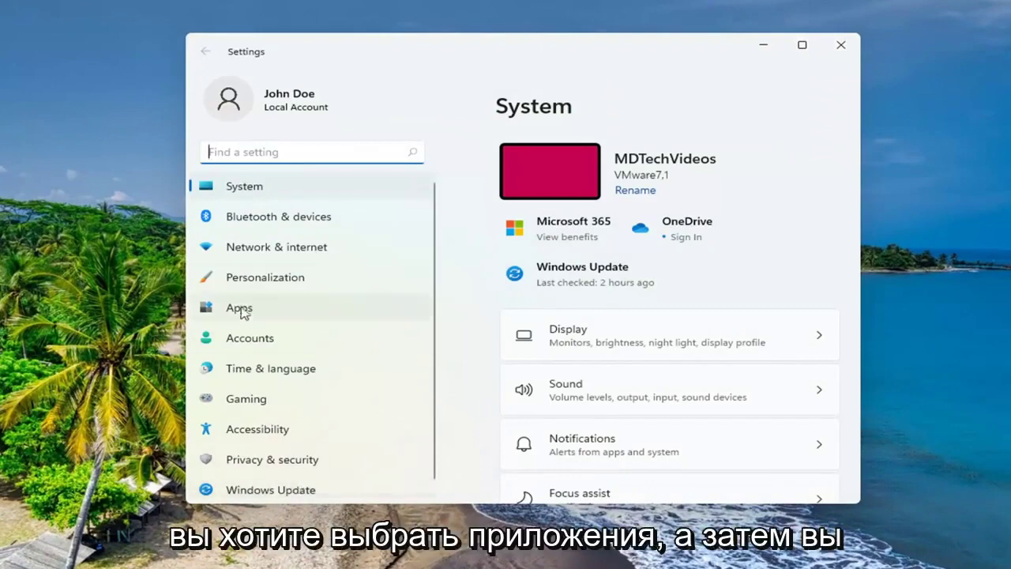
{"action": "left_click", "coordinate": [238, 314]}
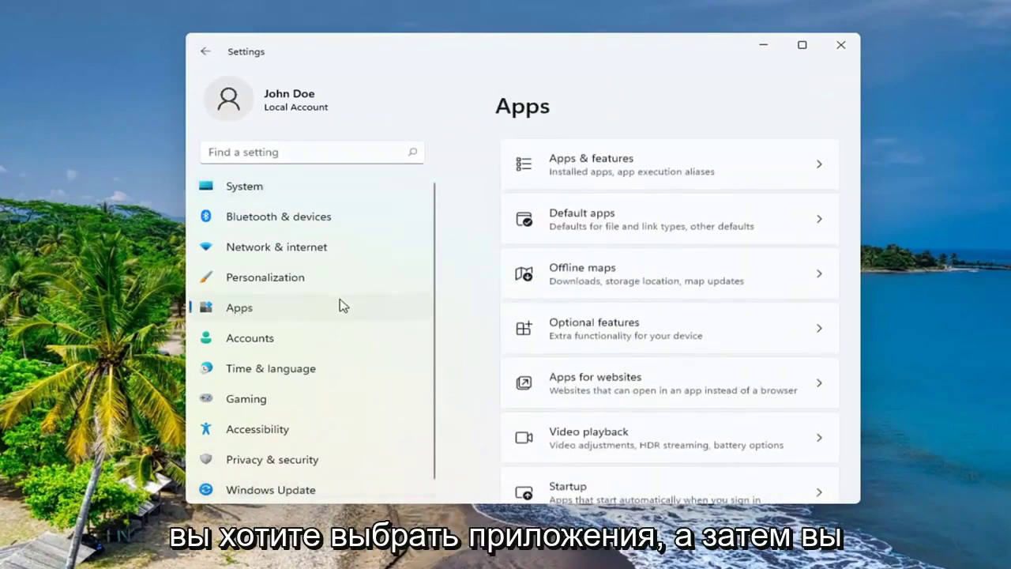
{"action": "left_click", "coordinate": [616, 166]}
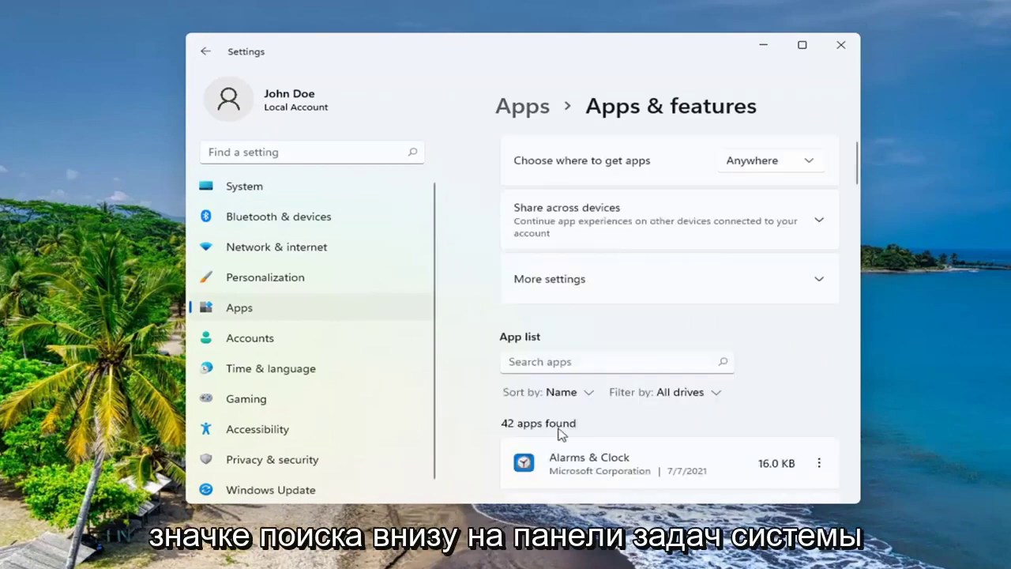
Step: Search the app list for "mail" and open the advanced options of Mail and Calendar
{"action": "scroll", "coordinate": [592, 350], "scroll_direction": "down", "scroll_amount": 1}
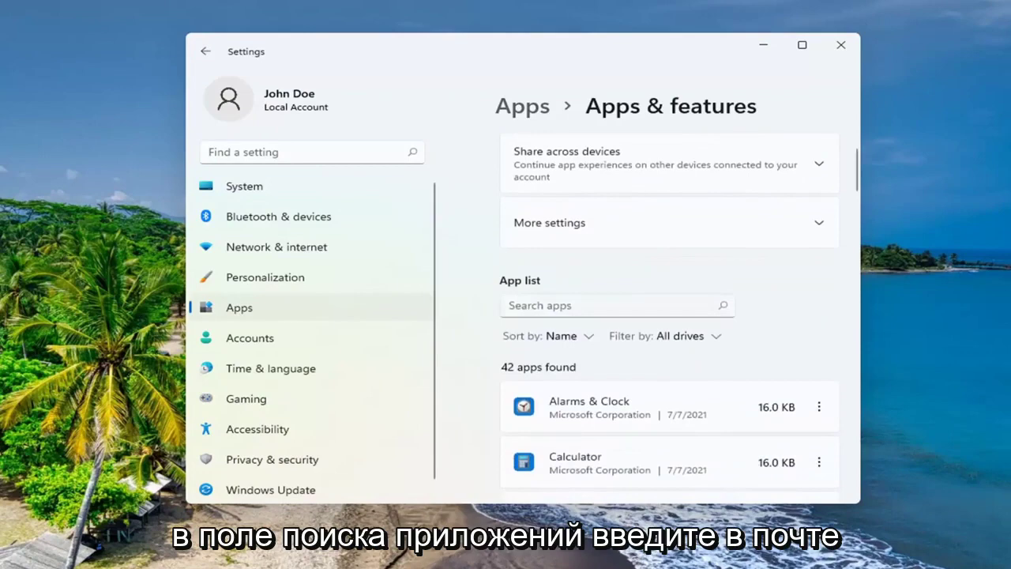
{"action": "left_click", "coordinate": [616, 305]}
{"action": "type", "text": "mail"}
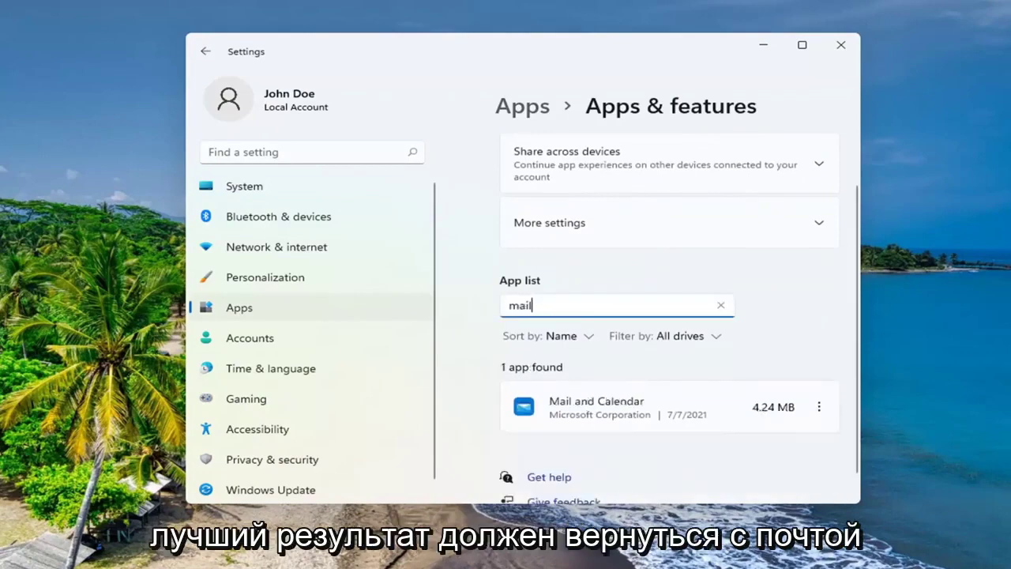
{"action": "scroll", "coordinate": [667, 355], "scroll_direction": "down", "scroll_amount": 1}
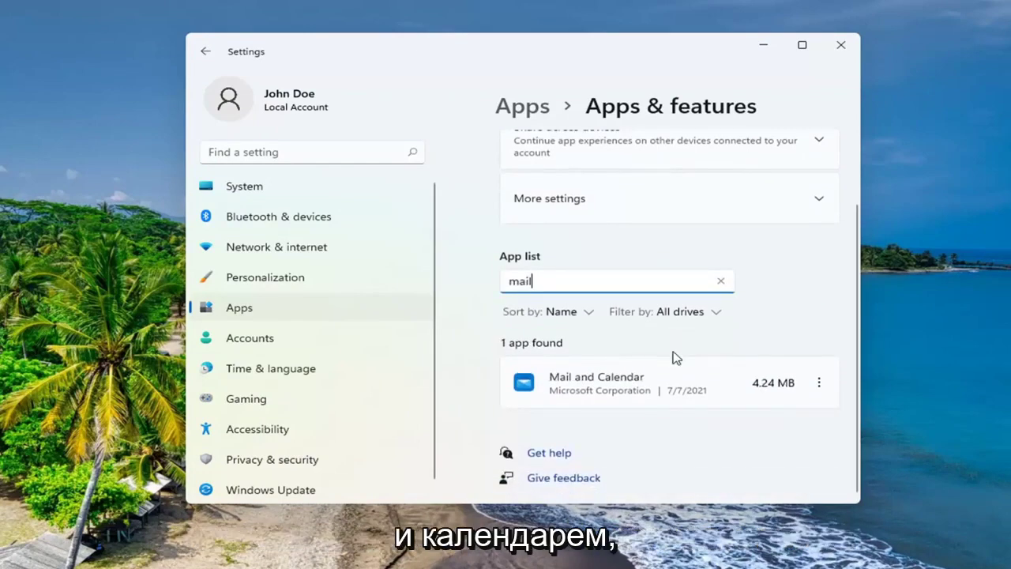
{"action": "left_click", "coordinate": [819, 382]}
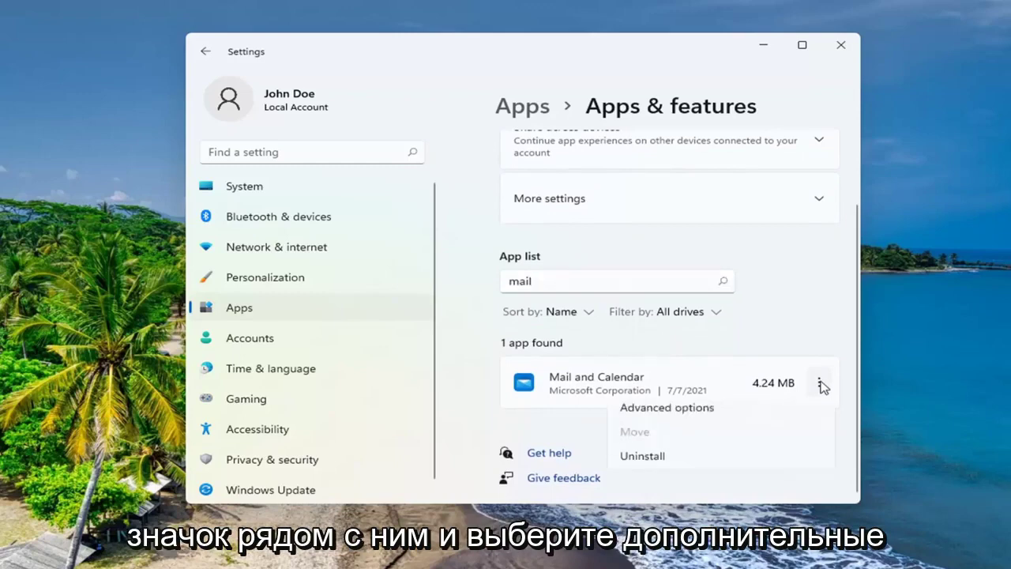
{"action": "left_click", "coordinate": [665, 416]}
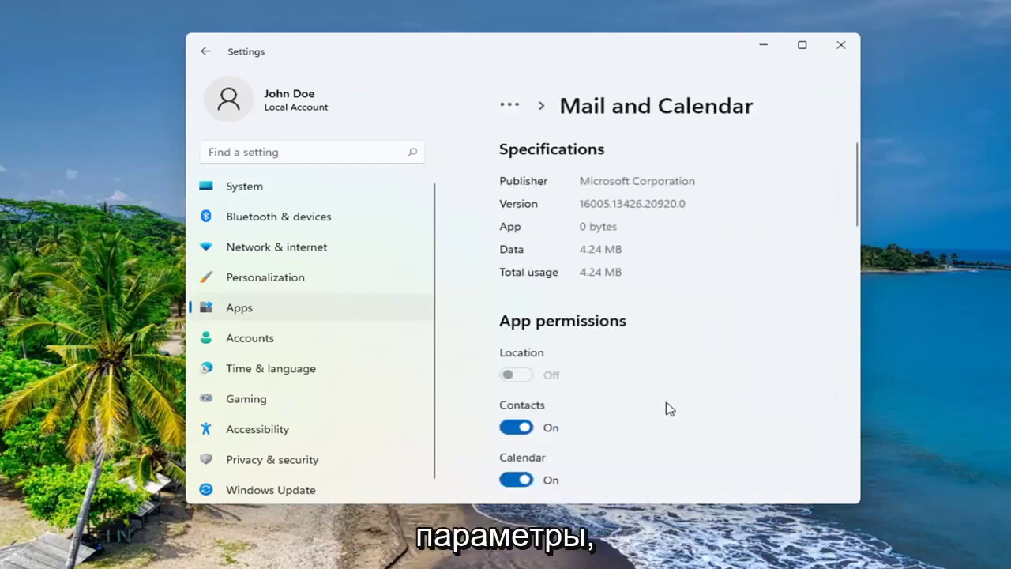
Step: Repair the Mail and Calendar app
{"action": "scroll", "coordinate": [655, 398], "scroll_direction": "down", "scroll_amount": 5}
{"action": "scroll", "coordinate": [643, 388], "scroll_direction": "down", "scroll_amount": 6}
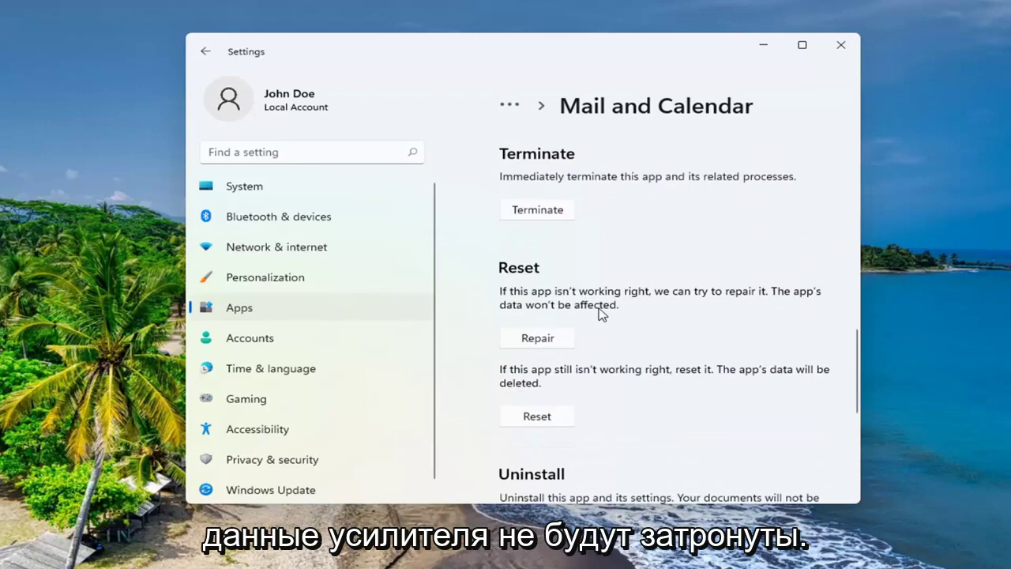
{"action": "left_click", "coordinate": [536, 339]}
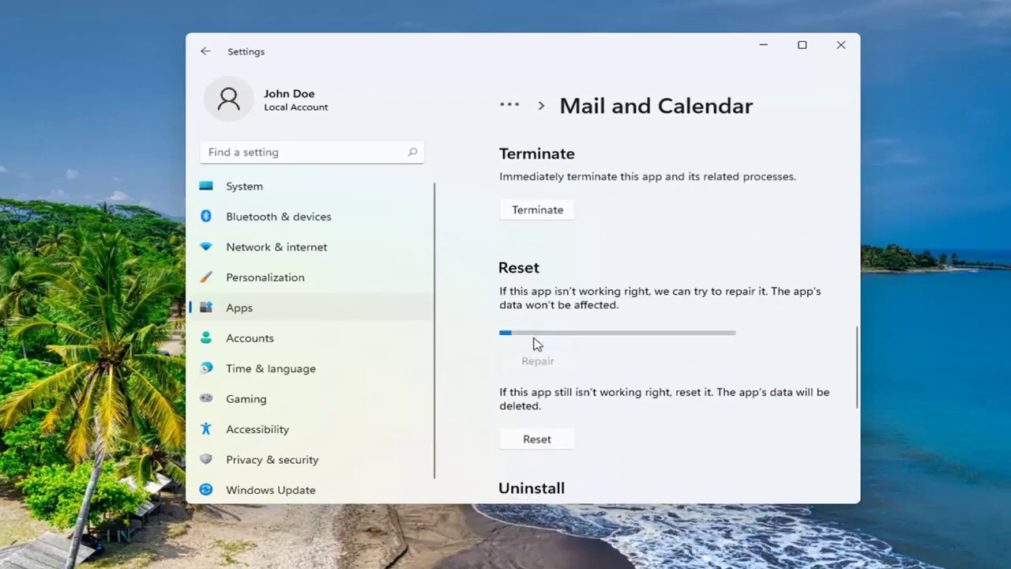
Step: Reset the Mail and Calendar app and confirm deleting its data
{"action": "scroll", "coordinate": [533, 343], "scroll_direction": "down", "scroll_amount": 1}
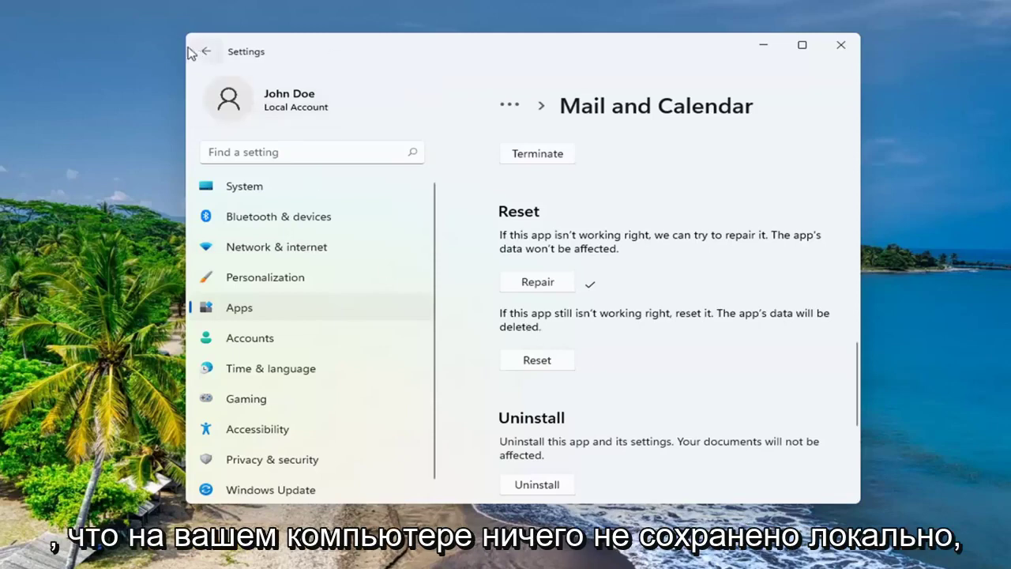
{"action": "left_click", "coordinate": [534, 363]}
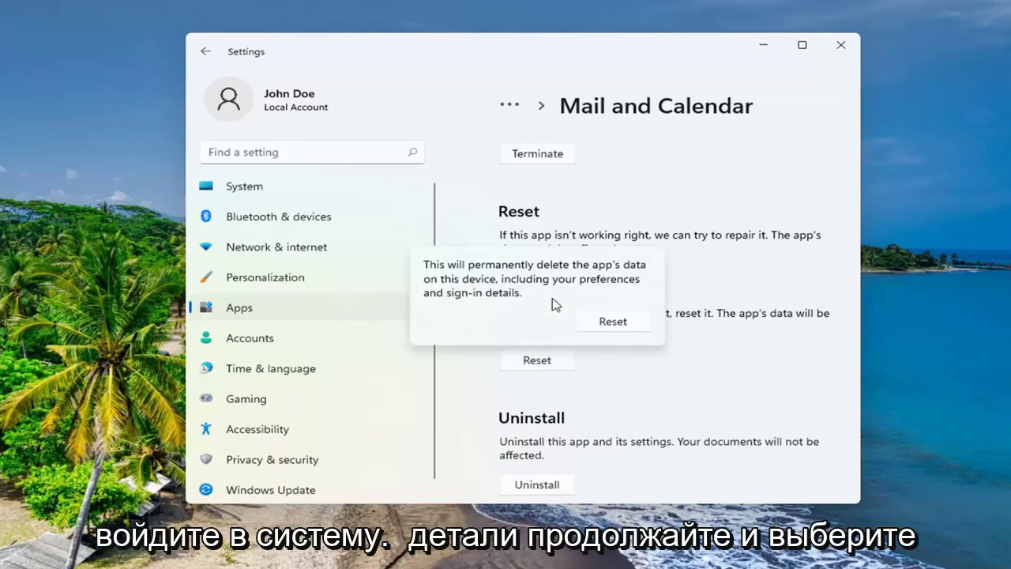
{"action": "left_click", "coordinate": [624, 322]}
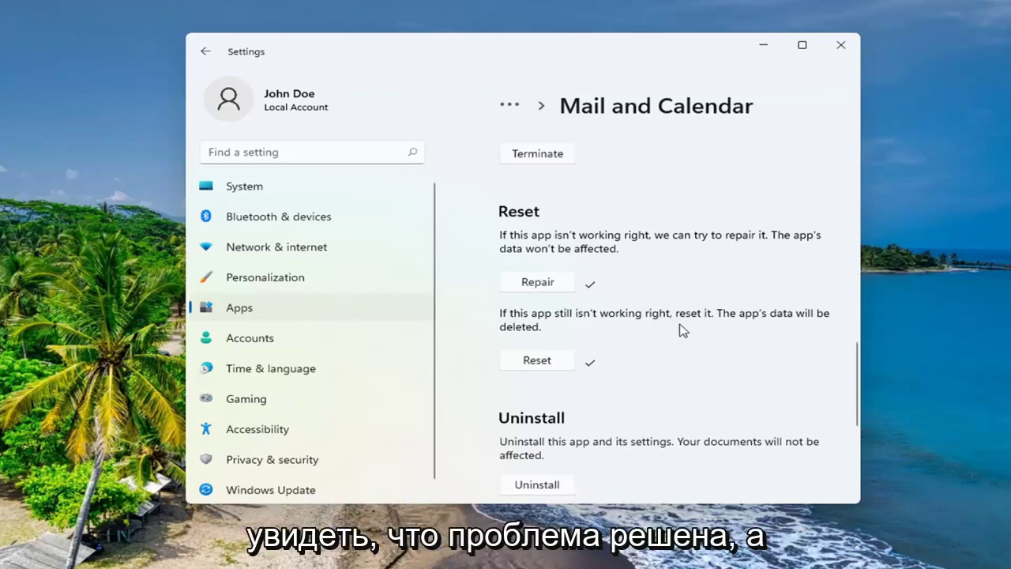
Step: Uninstall the Mail and Calendar app together with its related info
{"action": "scroll", "coordinate": [683, 330], "scroll_direction": "down", "scroll_amount": 1}
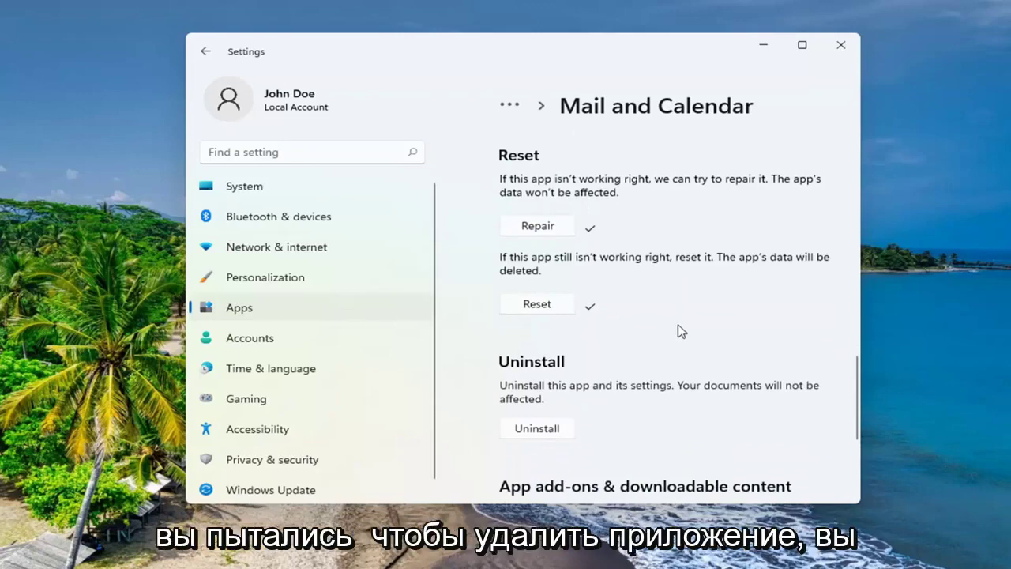
{"action": "left_click", "coordinate": [536, 429]}
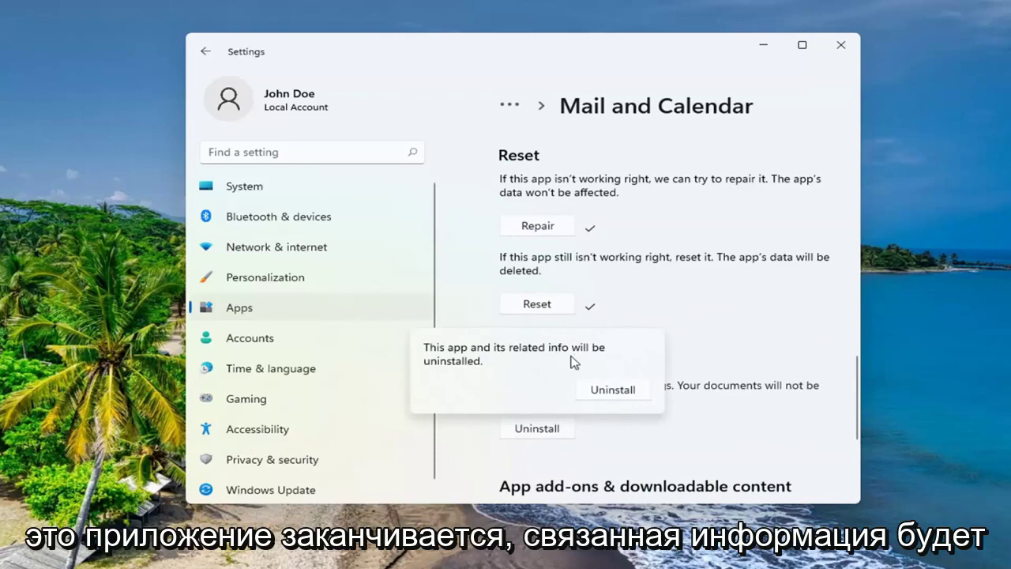
{"action": "left_click", "coordinate": [606, 394]}
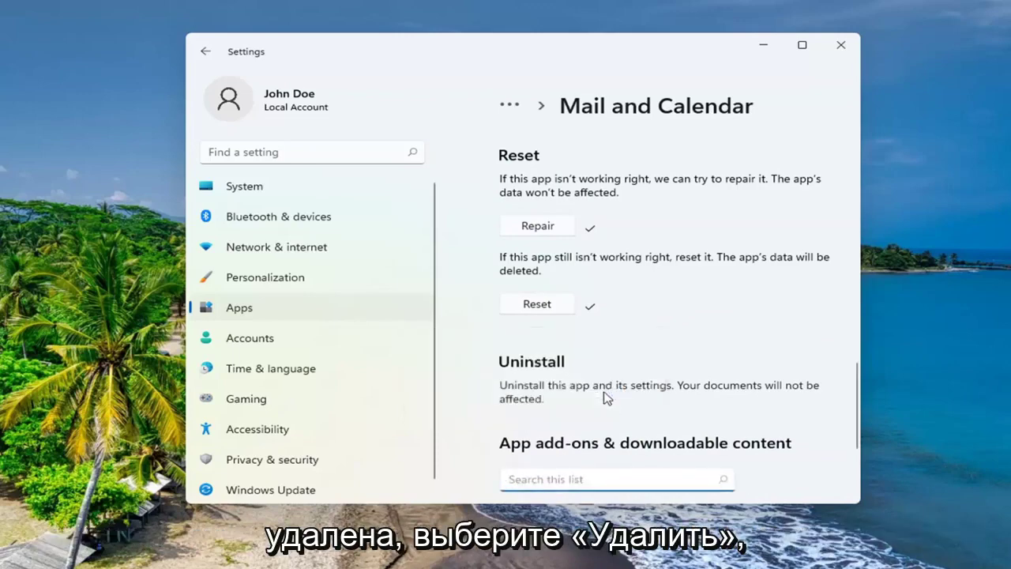
{"action": "scroll", "coordinate": [544, 383], "scroll_direction": "down", "scroll_amount": 1}
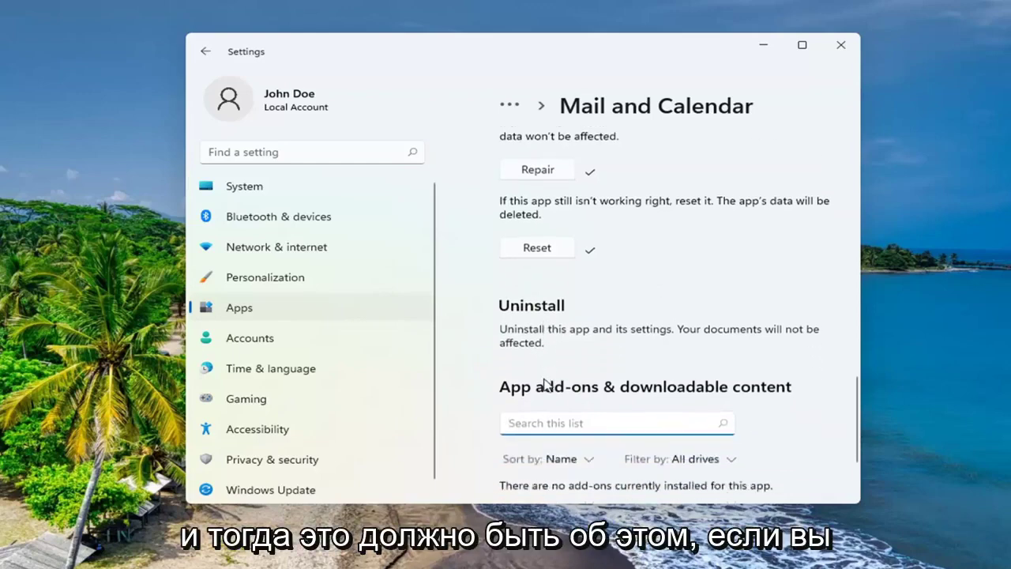
{"action": "scroll", "coordinate": [544, 383], "scroll_direction": "up", "scroll_amount": 1}
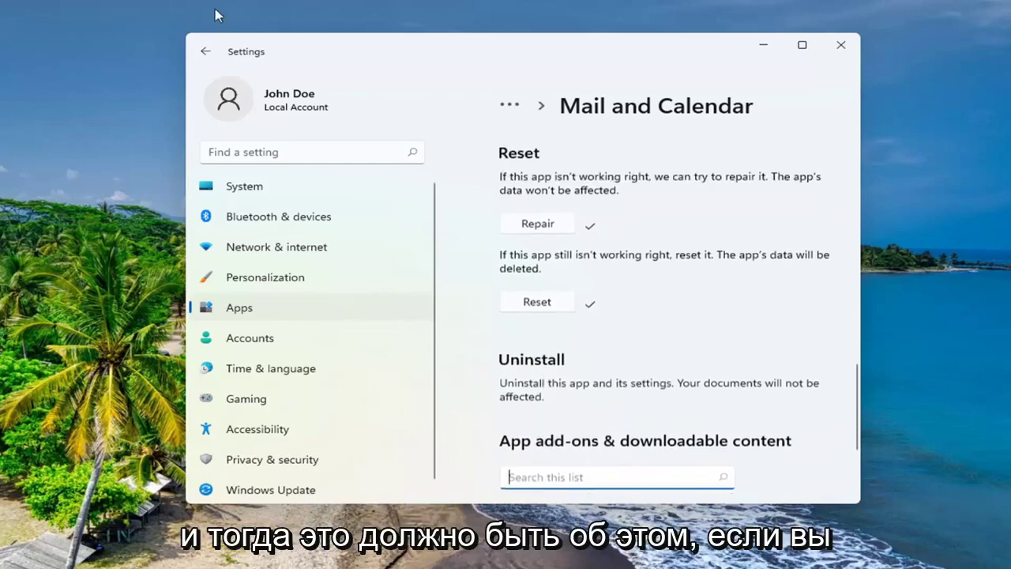
Step: Return to Apps & features and search the app list for "mail" to check the removal
{"action": "left_click", "coordinate": [214, 52]}
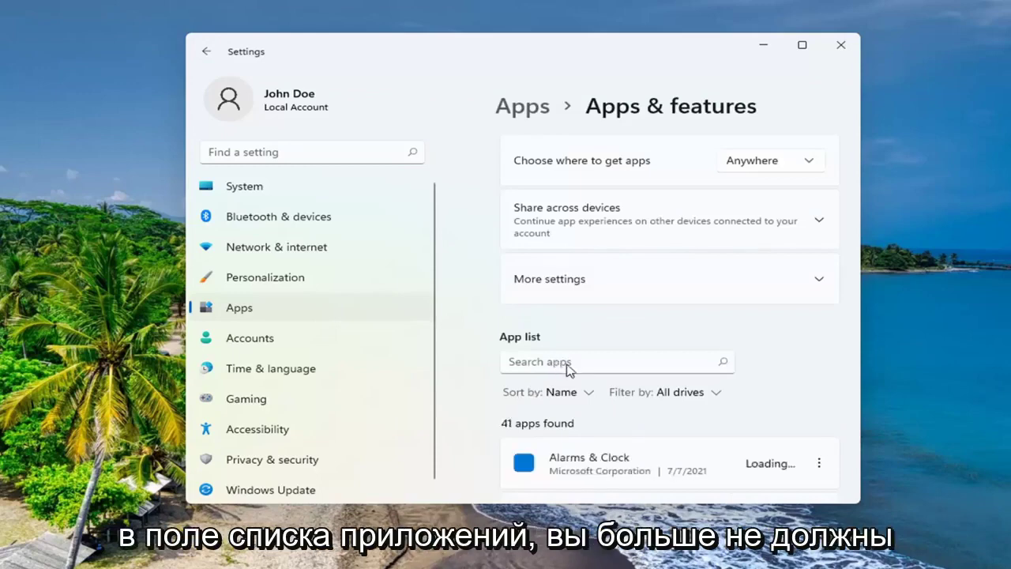
{"action": "left_click", "coordinate": [563, 368]}
{"action": "type", "text": "mail"}
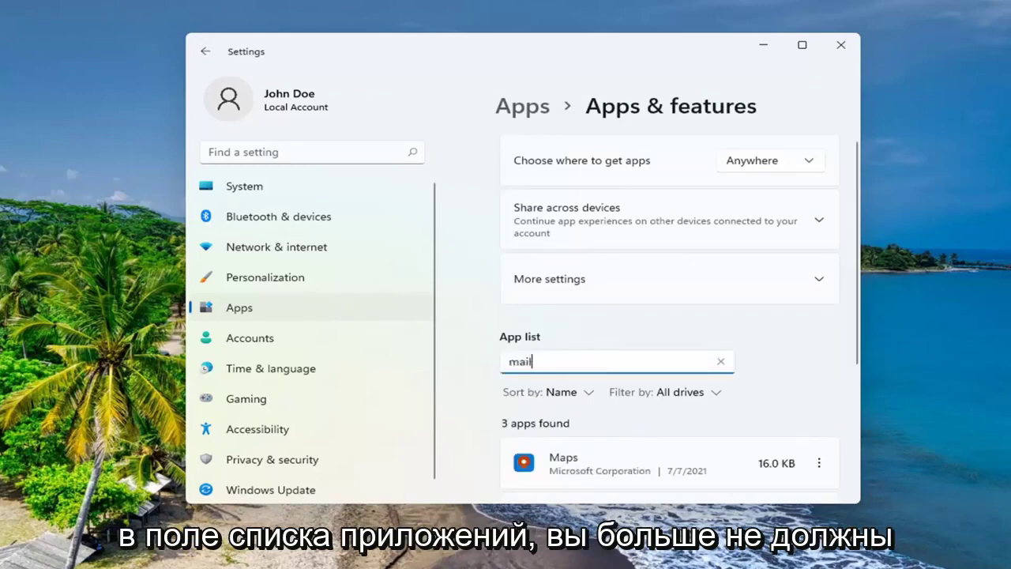
{"action": "scroll", "coordinate": [593, 420], "scroll_direction": "down", "scroll_amount": 1}
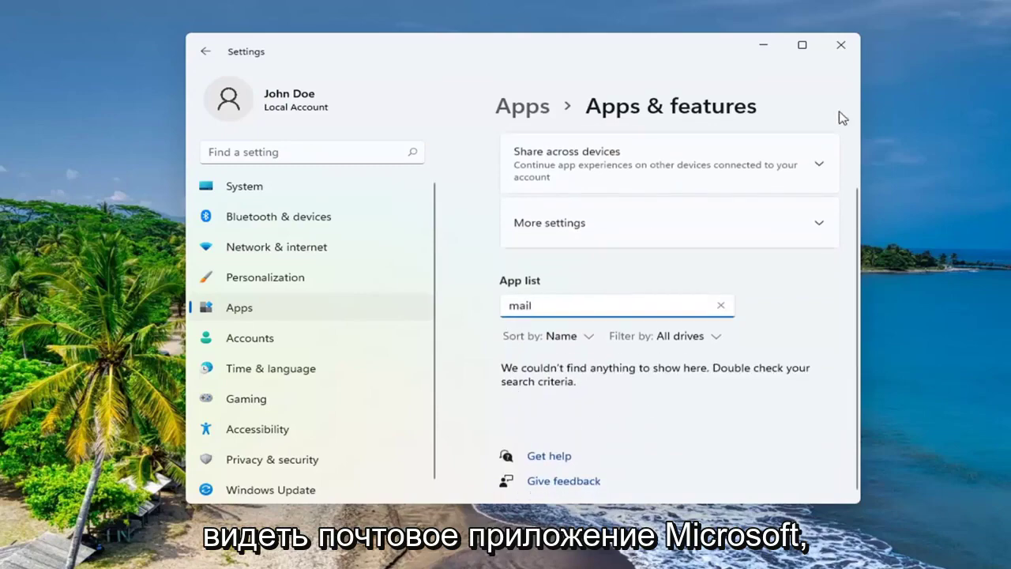
Step: Close the Settings window and restart the computer
{"action": "left_click", "coordinate": [840, 45]}
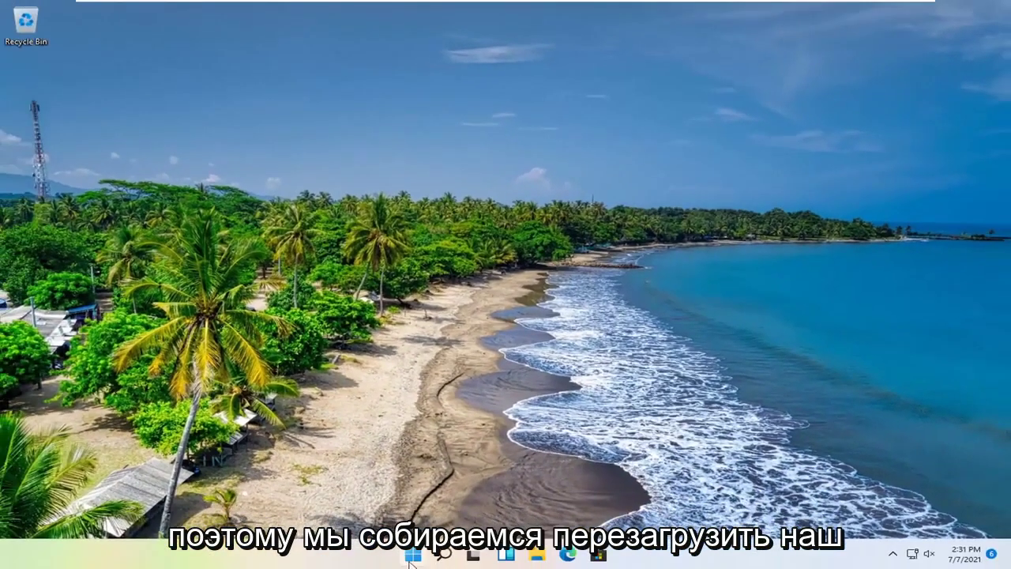
{"action": "right_click", "coordinate": [412, 554]}
{"action": "mouse_move", "coordinate": [451, 505]}
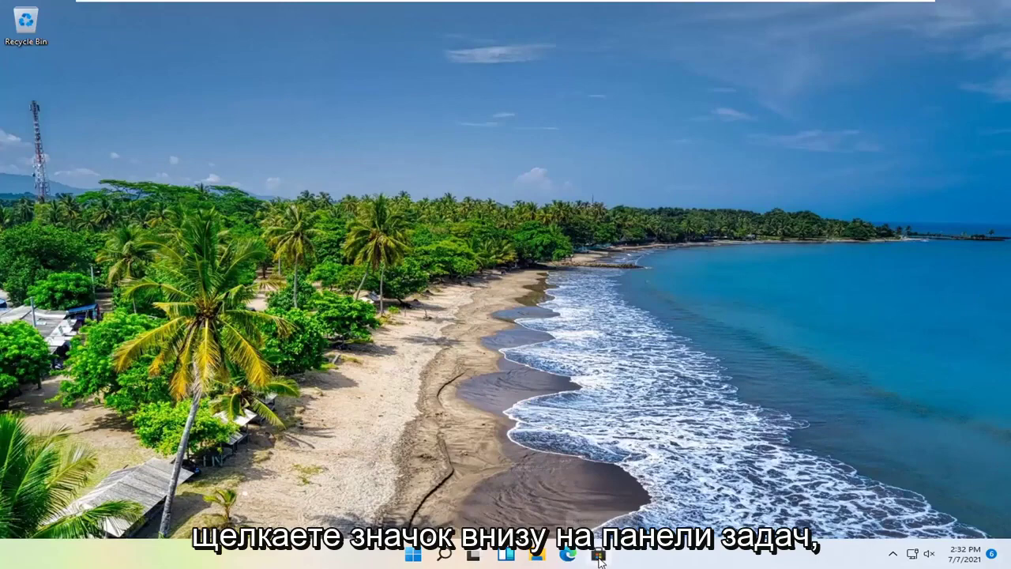
Step: Search Microsoft Store for "mail" and install Microsoft's free Mail and Calendar app, declining to sign in
{"action": "left_click", "coordinate": [605, 559]}
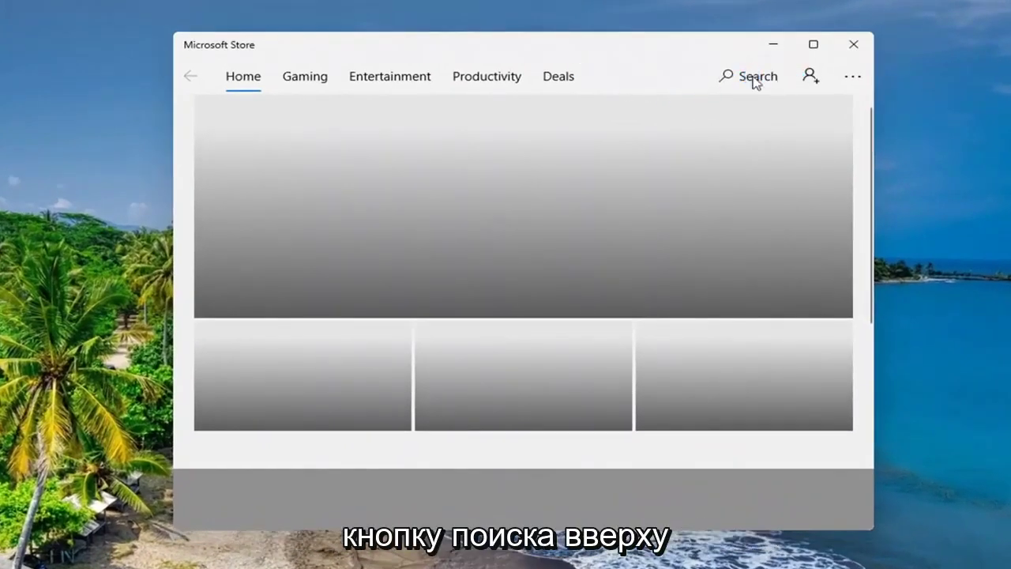
{"action": "left_click", "coordinate": [750, 75]}
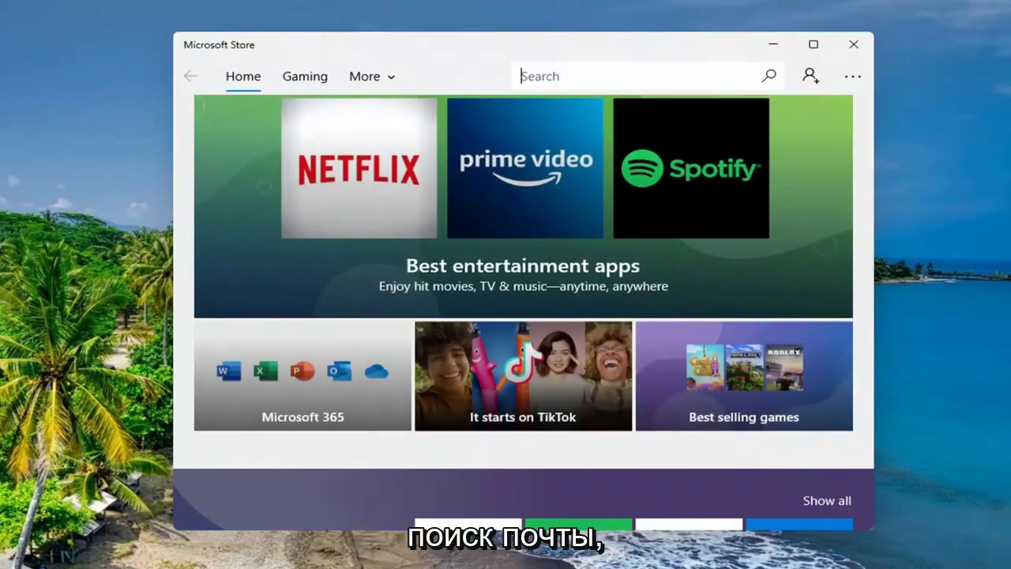
{"action": "type", "text": "mail"}
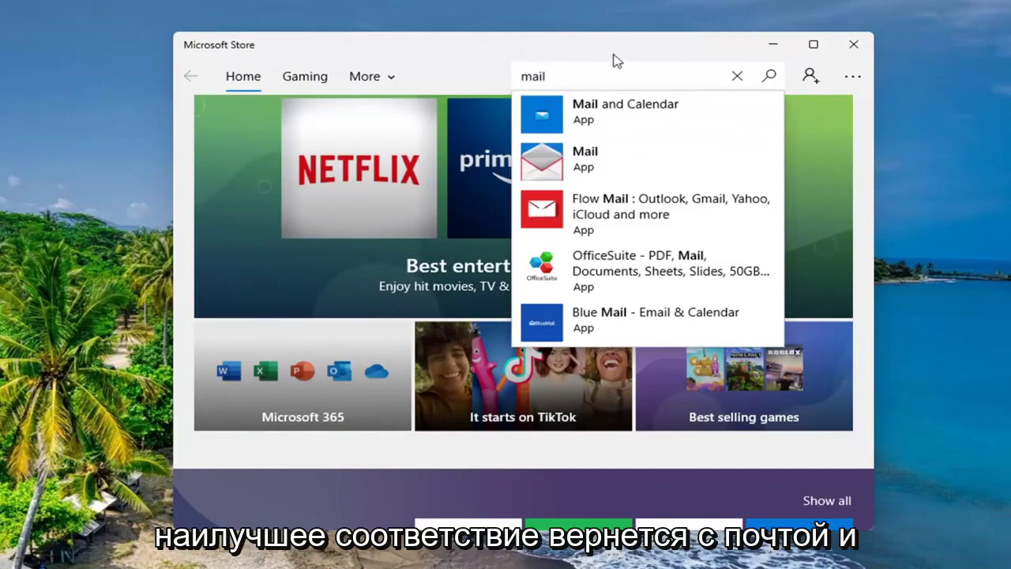
{"action": "left_click", "coordinate": [602, 116]}
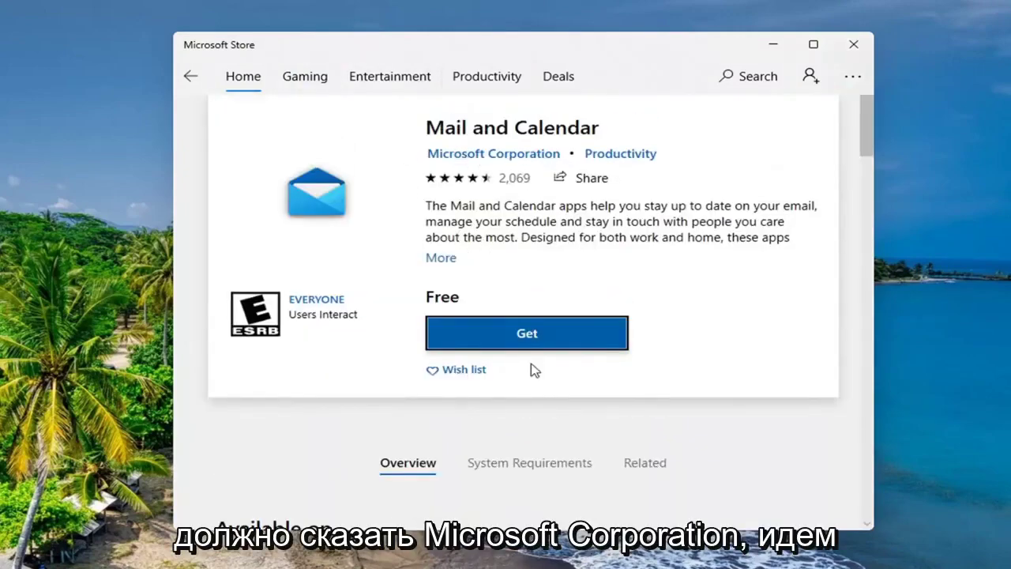
{"action": "left_click", "coordinate": [534, 335]}
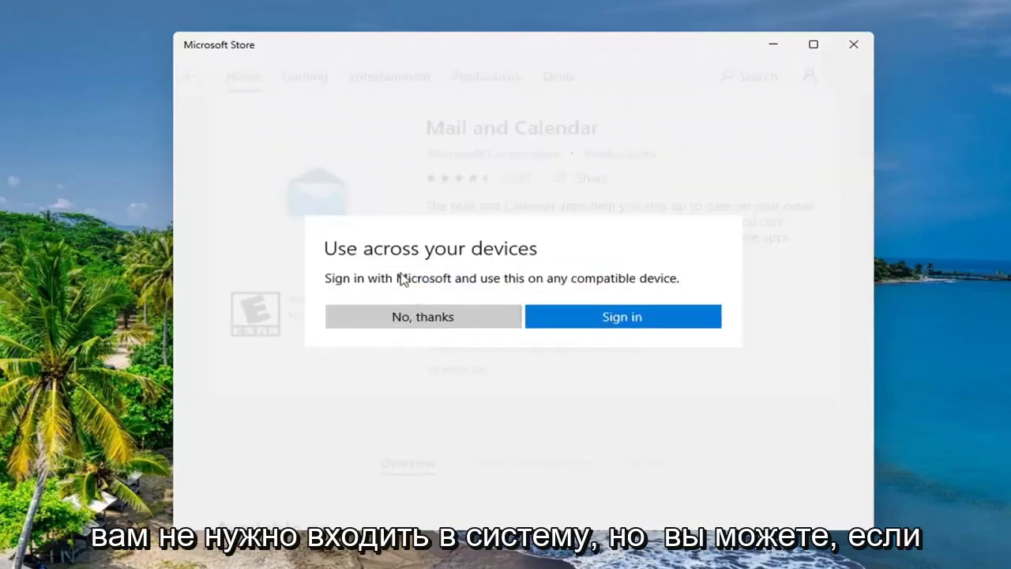
{"action": "left_click", "coordinate": [422, 317]}
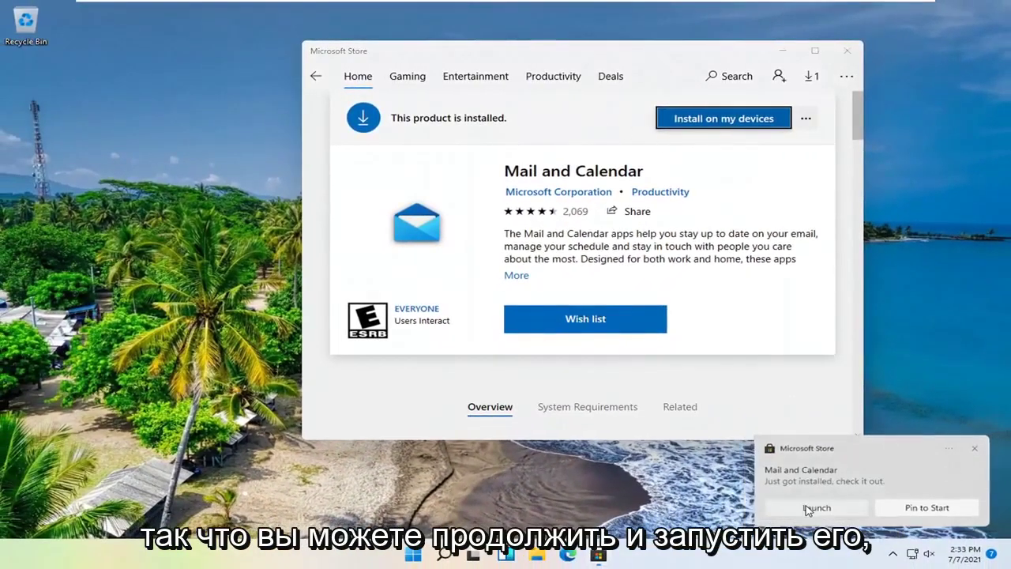
Step: Launch the reinstalled Mail app to check that it opens, move its window toward the screen's centre, and close it
{"action": "left_click", "coordinate": [809, 507]}
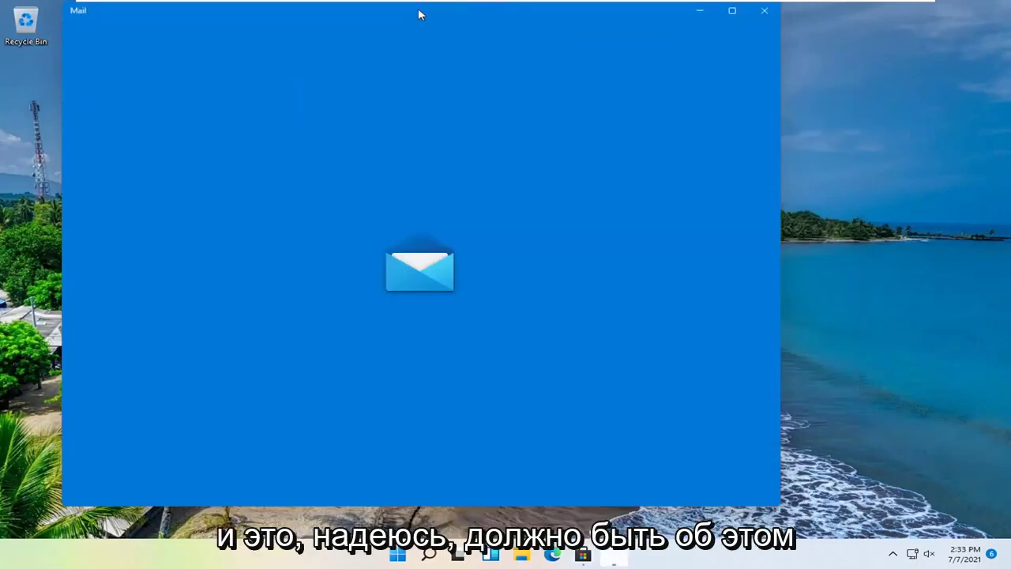
{"action": "left_click_drag", "start_coordinate": [420, 13], "coordinate": [526, 40]}
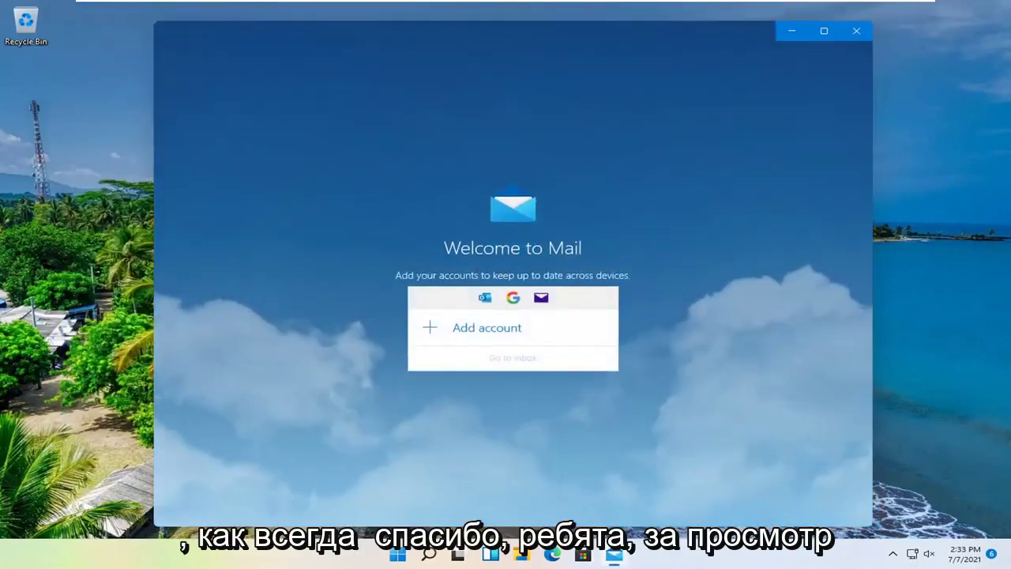
{"action": "left_click", "coordinate": [866, 36]}
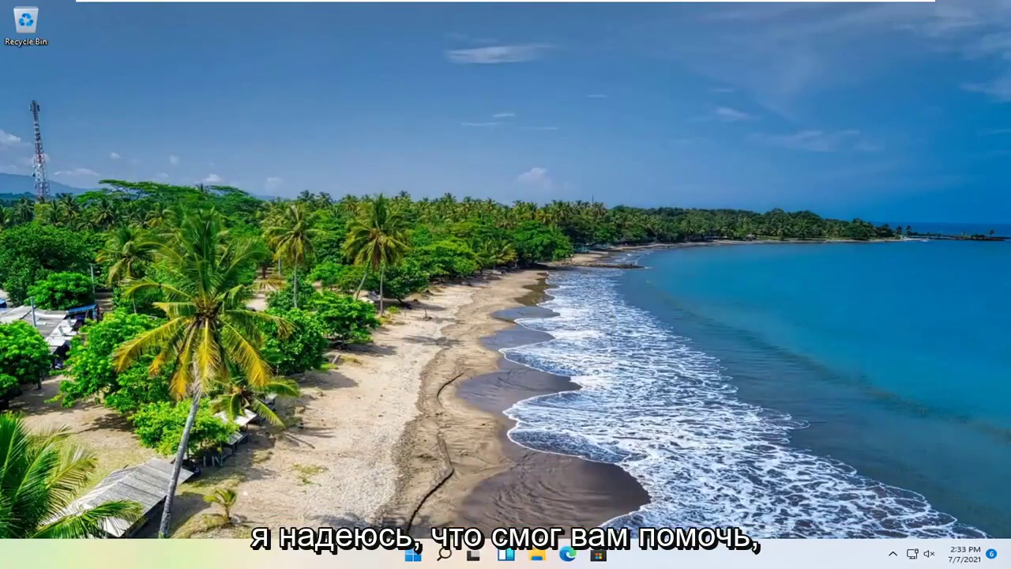